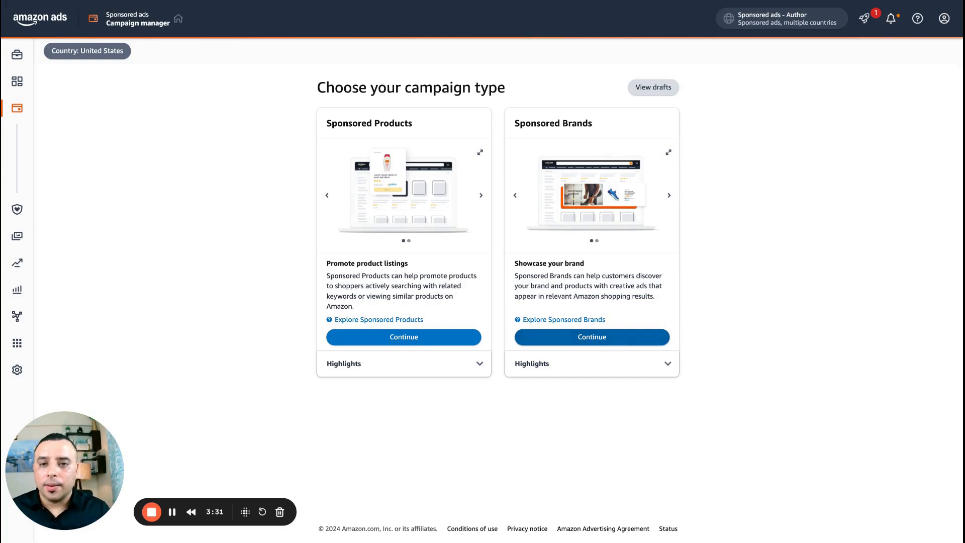
- Start a Sponsored Brands campaign and name it Test_Video, leaving it without a portfolio
{"action": "left_click", "coordinate": [592, 337]}
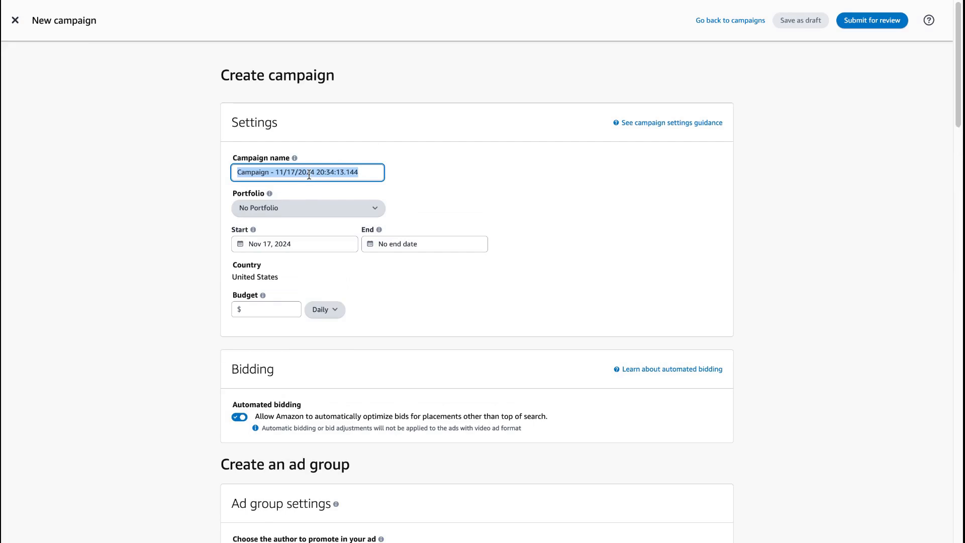
{"action": "type", "text": "Test_Video"}
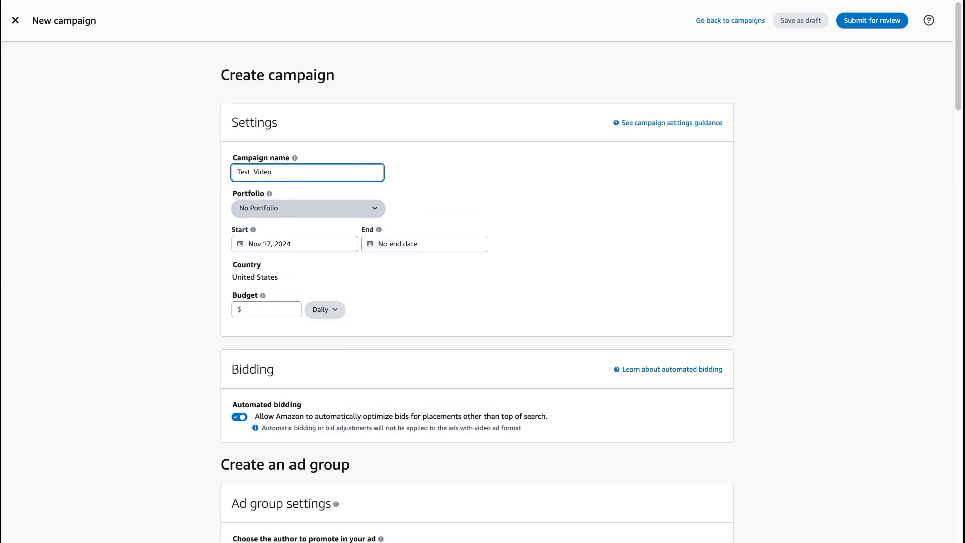
{"action": "left_click", "coordinate": [301, 208]}
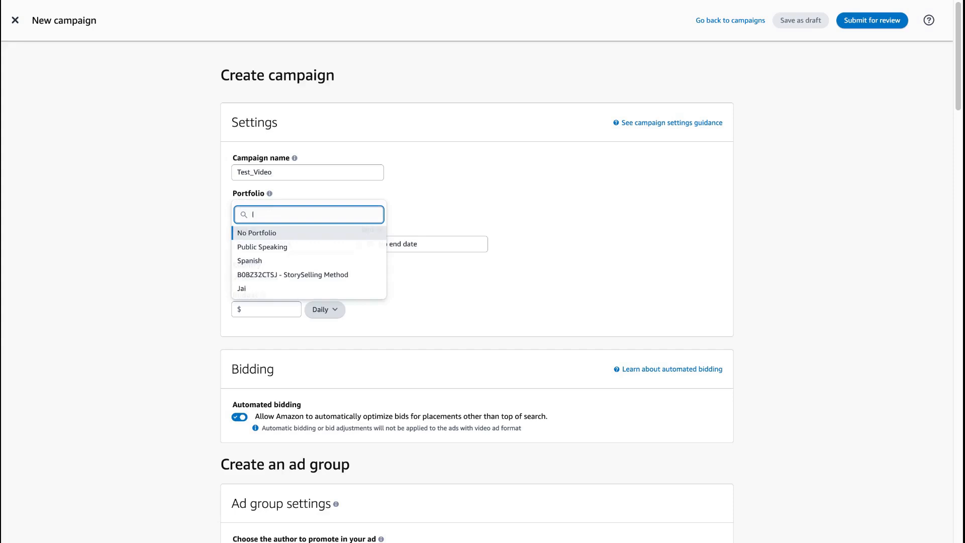
{"action": "left_click", "coordinate": [152, 252]}
- Turn automated bidding off to view the custom bid adjustment options, and turn it back on
{"action": "scroll", "coordinate": [174, 343], "scroll_direction": "down", "scroll_amount": 3}
{"action": "left_click", "coordinate": [238, 239]}
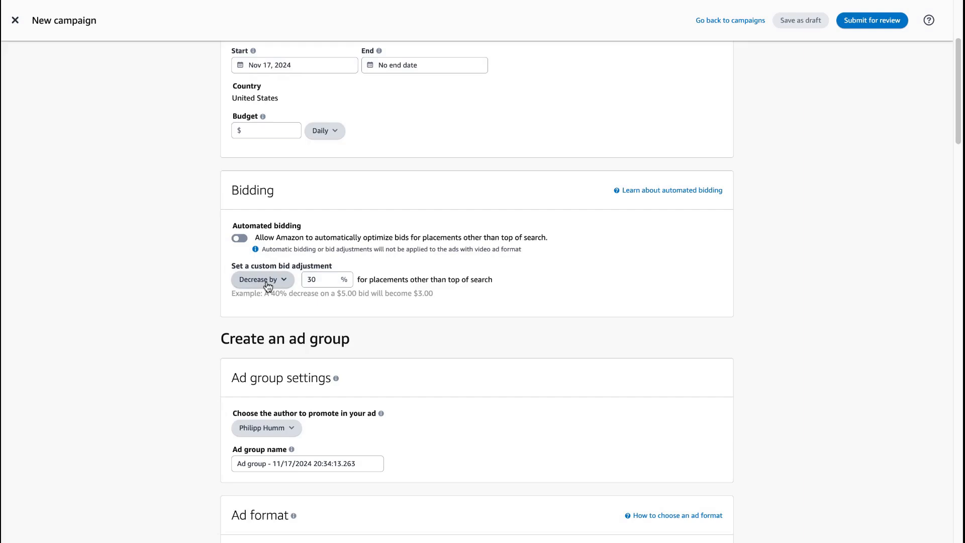
{"action": "left_click", "coordinate": [239, 238]}
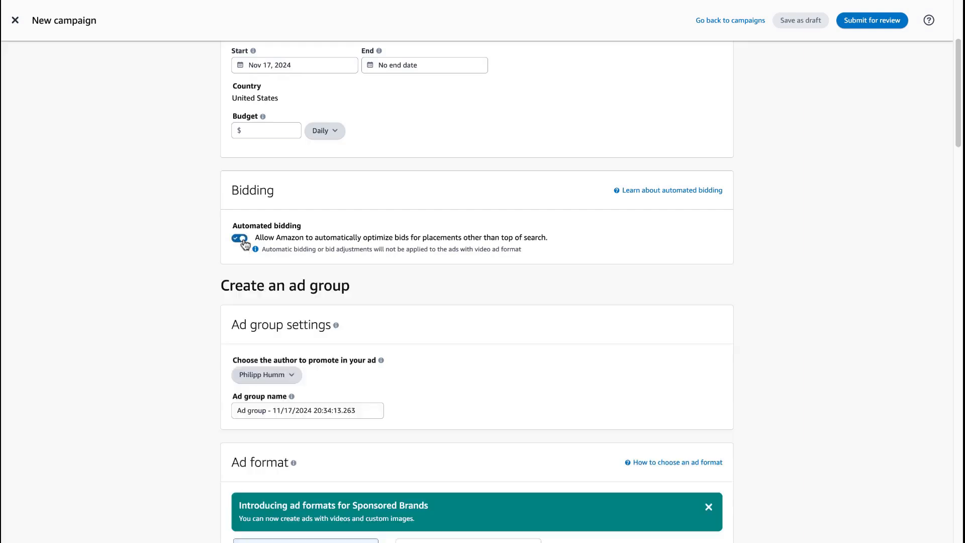
- Choose the Video ad format for the ad group and use a product detail page as the landing page
{"action": "scroll", "coordinate": [158, 346], "scroll_direction": "down", "scroll_amount": 2}
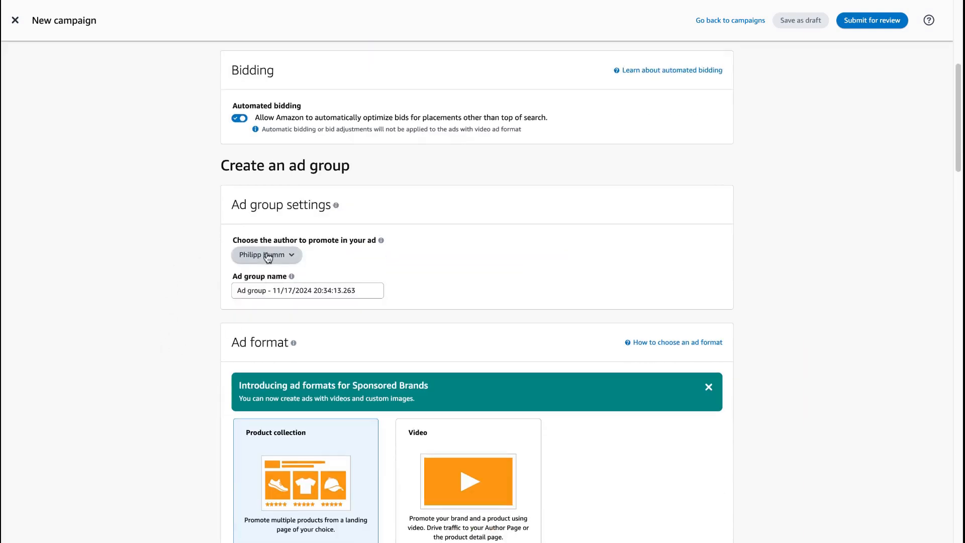
{"action": "scroll", "coordinate": [114, 375], "scroll_direction": "down", "scroll_amount": 4}
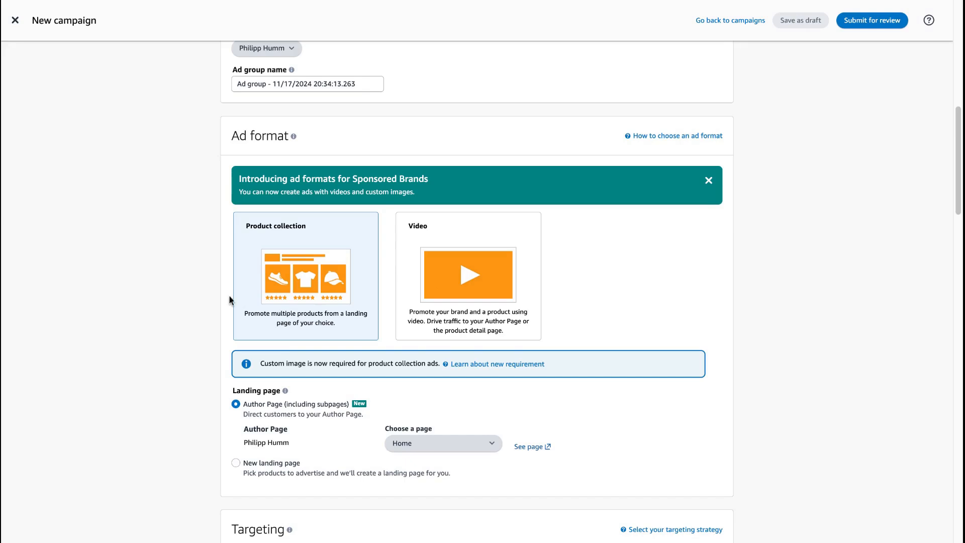
{"action": "left_click", "coordinate": [460, 273]}
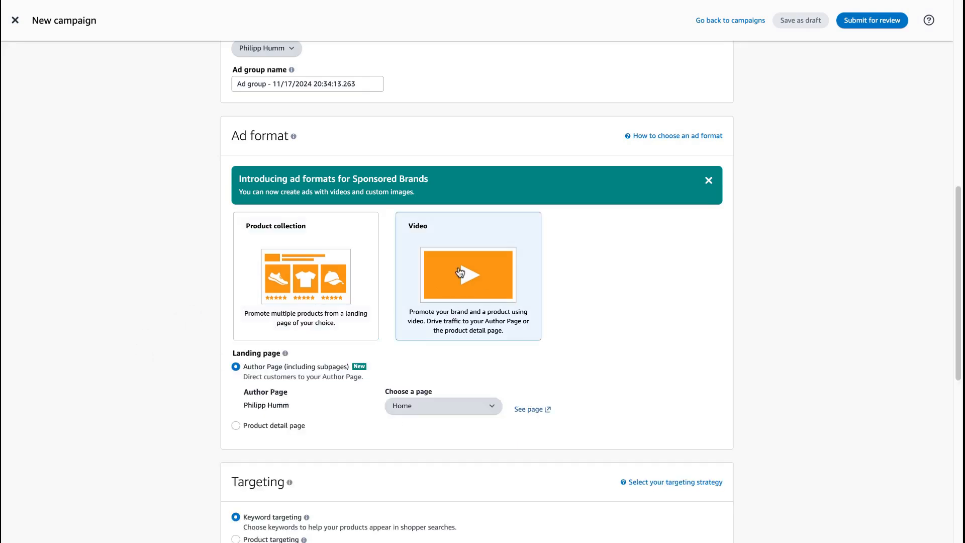
{"action": "scroll", "coordinate": [150, 390], "scroll_direction": "down", "scroll_amount": 2}
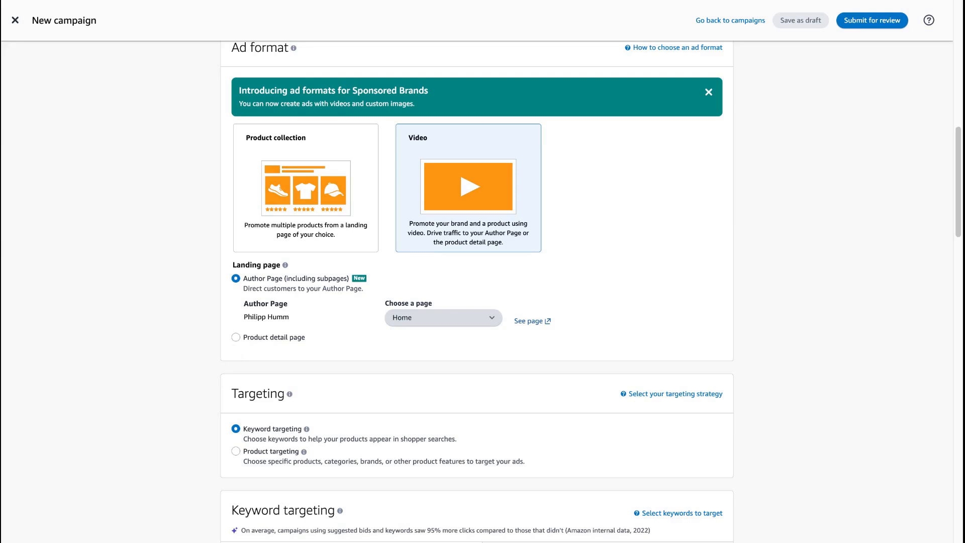
{"action": "left_click", "coordinate": [235, 336]}
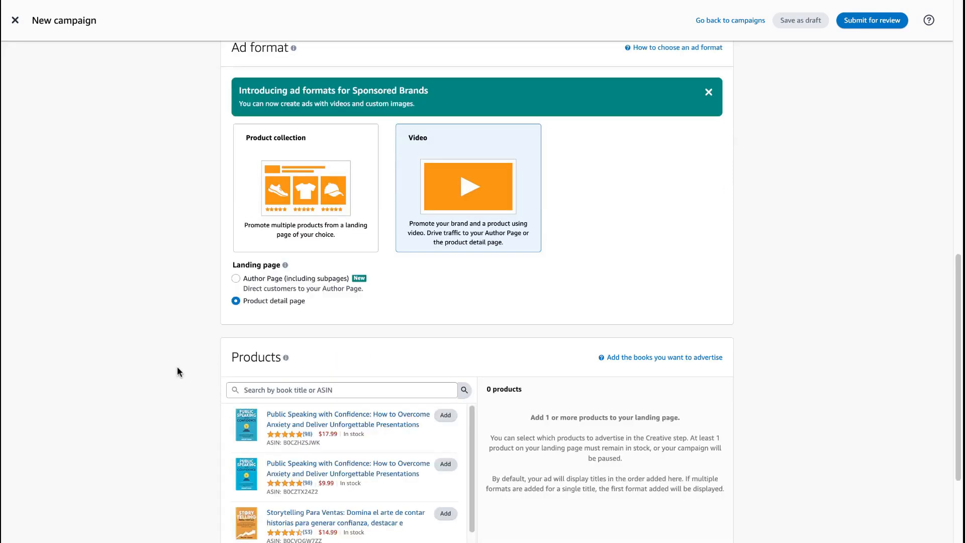
- Add the $14.99 edition of The StorySelling Method, ASIN B0BZ32CTSJ, as the advertised product
{"action": "scroll", "coordinate": [177, 366], "scroll_direction": "down", "scroll_amount": 3}
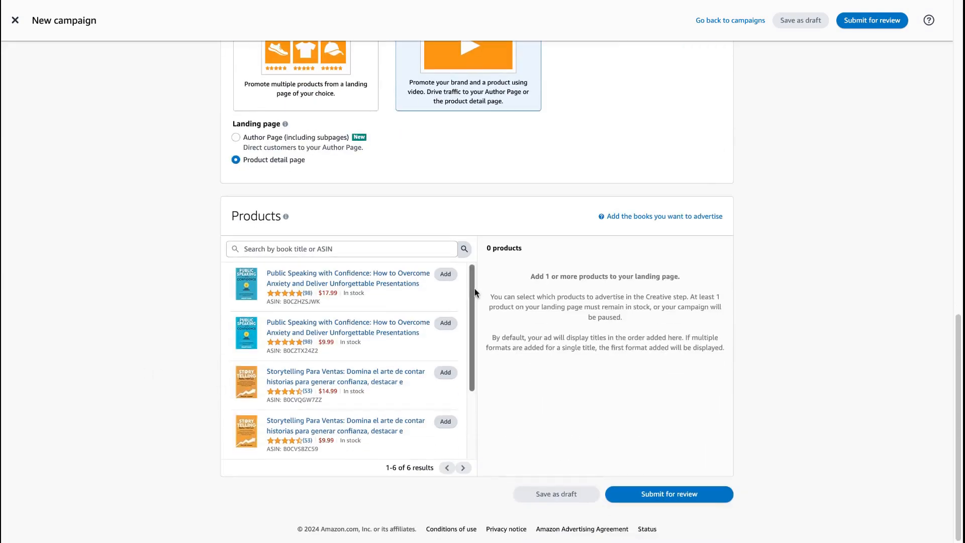
{"action": "scroll", "coordinate": [466, 395], "scroll_direction": "down", "scroll_amount": 2}
{"action": "left_click", "coordinate": [444, 425]}
- Switch to product targeting to view the category and individual product suggestions, and return to keyword targeting
{"action": "scroll", "coordinate": [164, 363], "scroll_direction": "down", "scroll_amount": 5}
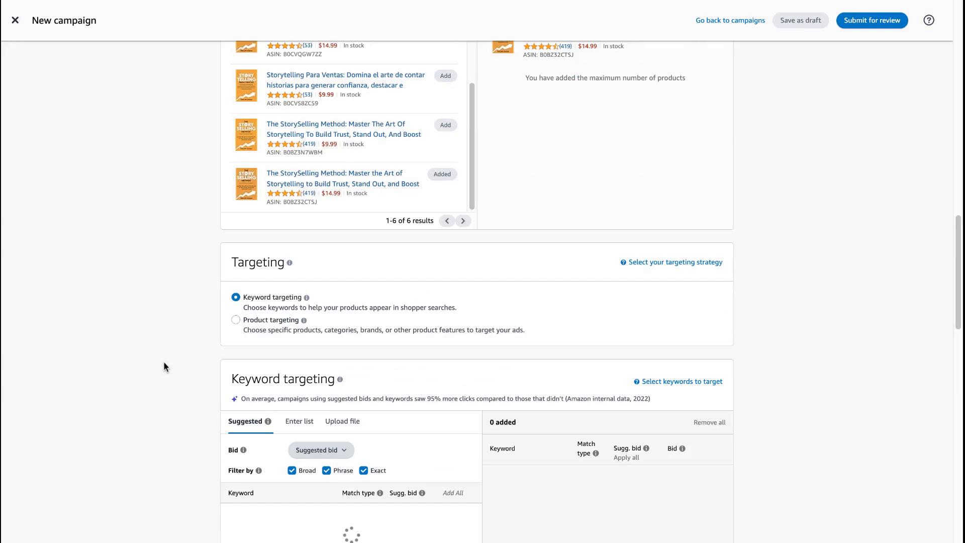
{"action": "scroll", "coordinate": [164, 367], "scroll_direction": "down", "scroll_amount": 2}
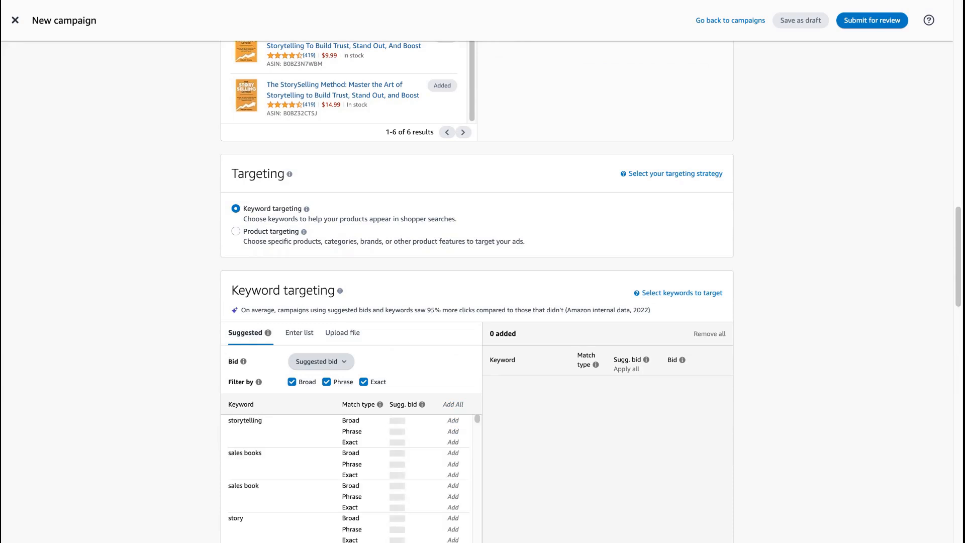
{"action": "left_click", "coordinate": [257, 236]}
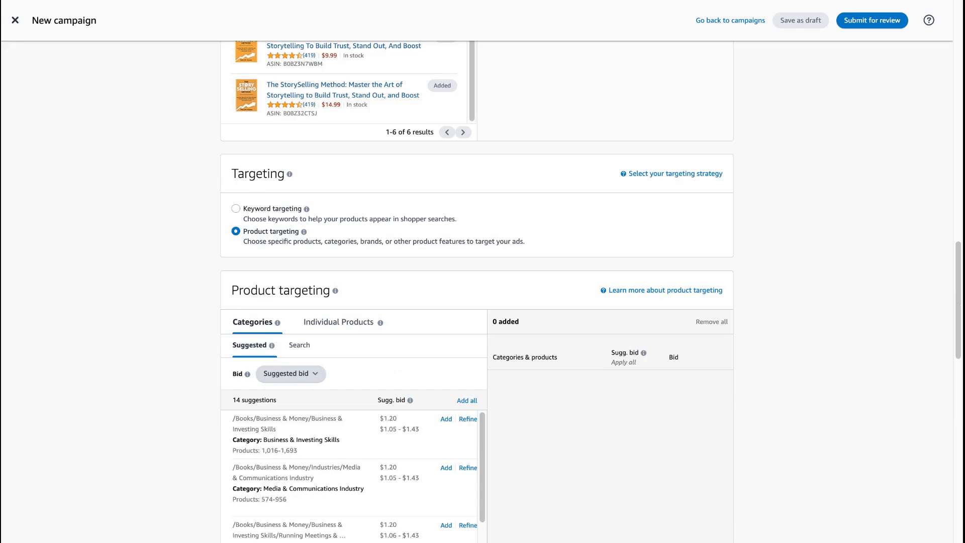
{"action": "left_click", "coordinate": [334, 327]}
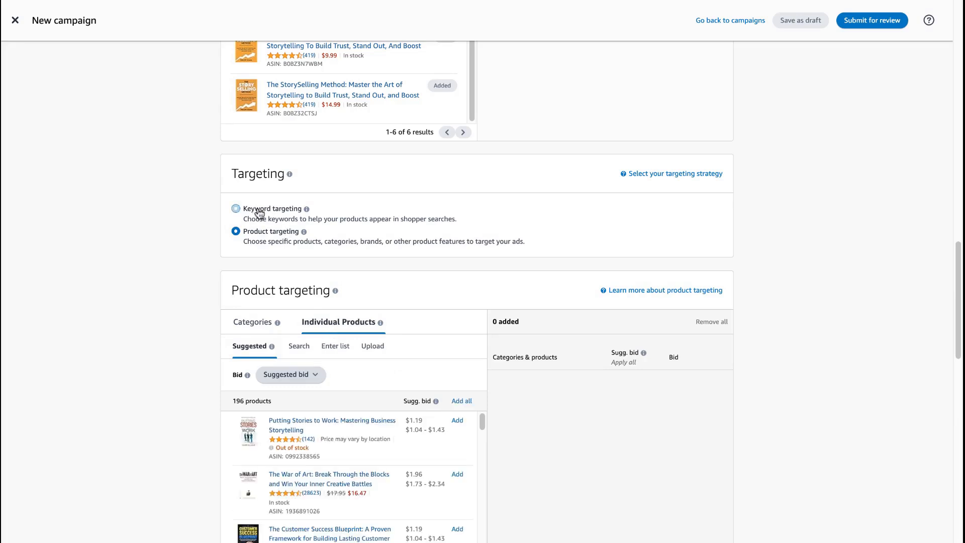
{"action": "left_click", "coordinate": [235, 208]}
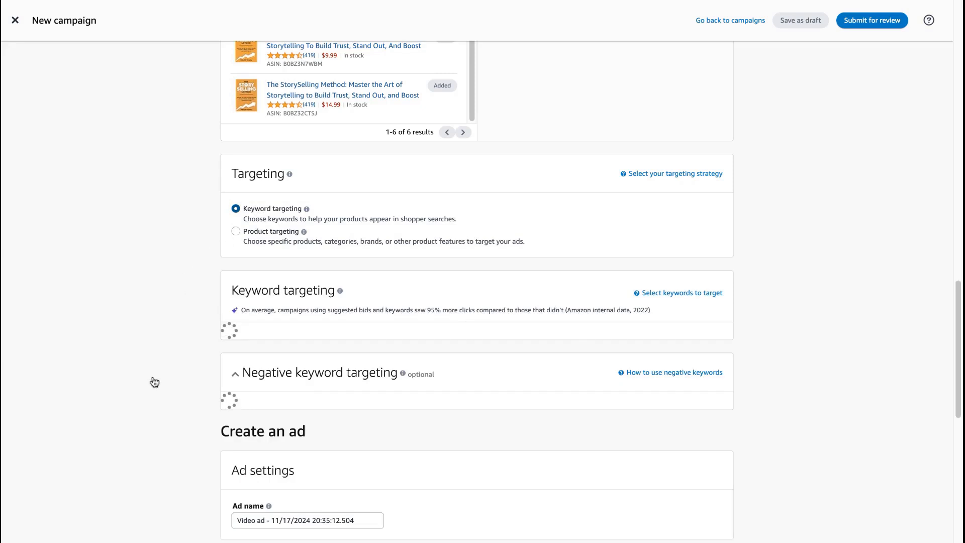
- Enter "sales books" as a manual targeting keyword and add it with only the Phrase and Exact match types
{"action": "scroll", "coordinate": [152, 381], "scroll_direction": "down", "scroll_amount": 3}
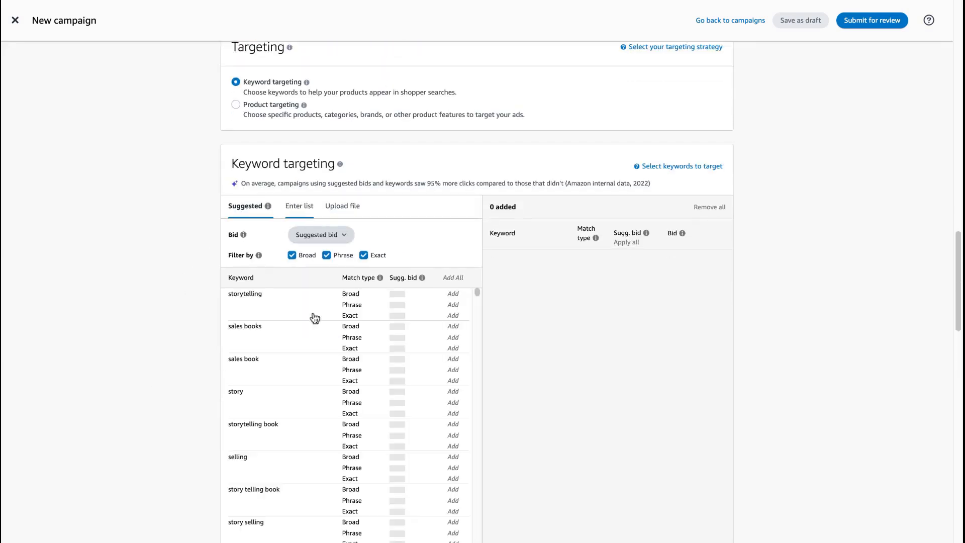
{"action": "left_click", "coordinate": [299, 210]}
{"action": "left_click", "coordinate": [281, 299]}
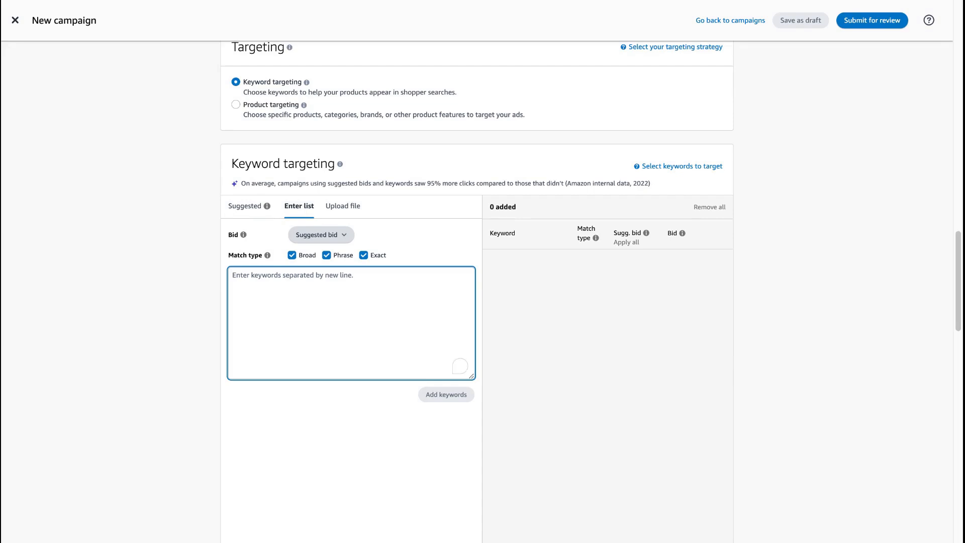
{"action": "scroll", "coordinate": [153, 375], "scroll_direction": "down", "scroll_amount": 8}
{"action": "scroll", "coordinate": [171, 377], "scroll_direction": "up", "scroll_amount": 6}
{"action": "type", "text": "sales "}
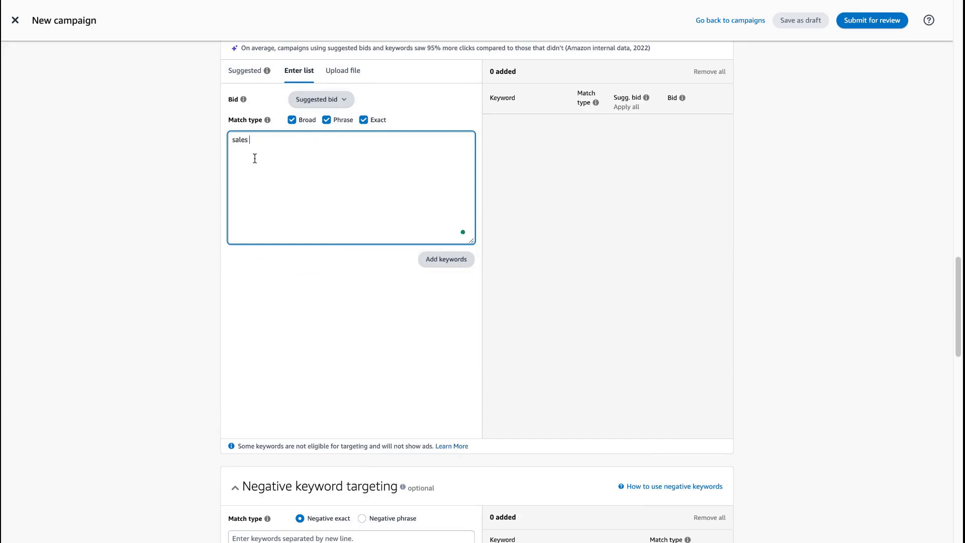
{"action": "type", "text": "books"}
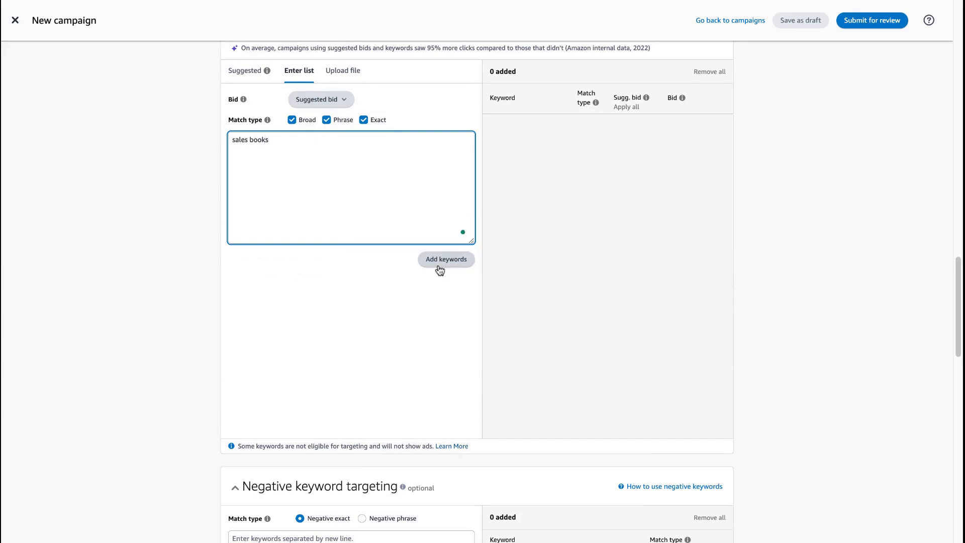
{"action": "left_click", "coordinate": [292, 120]}
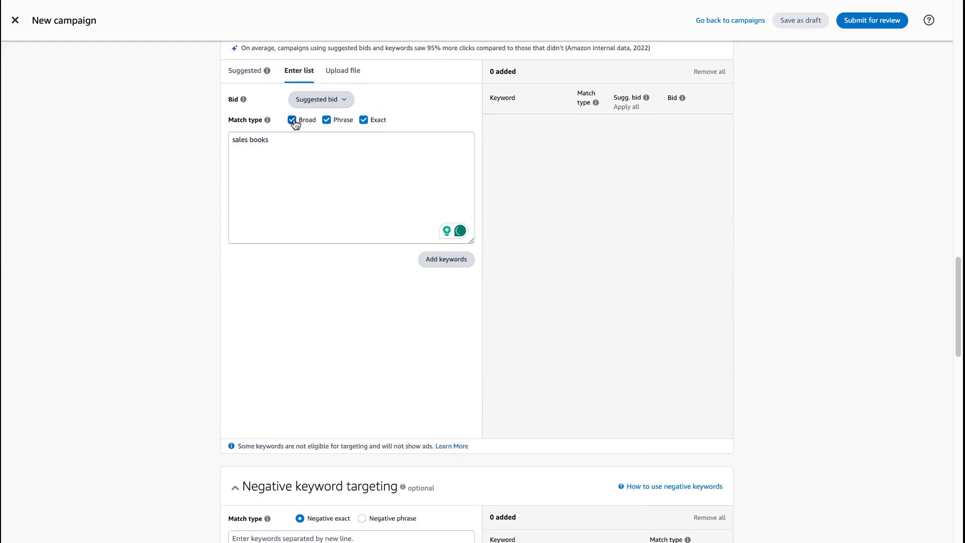
{"action": "left_click", "coordinate": [440, 260]}
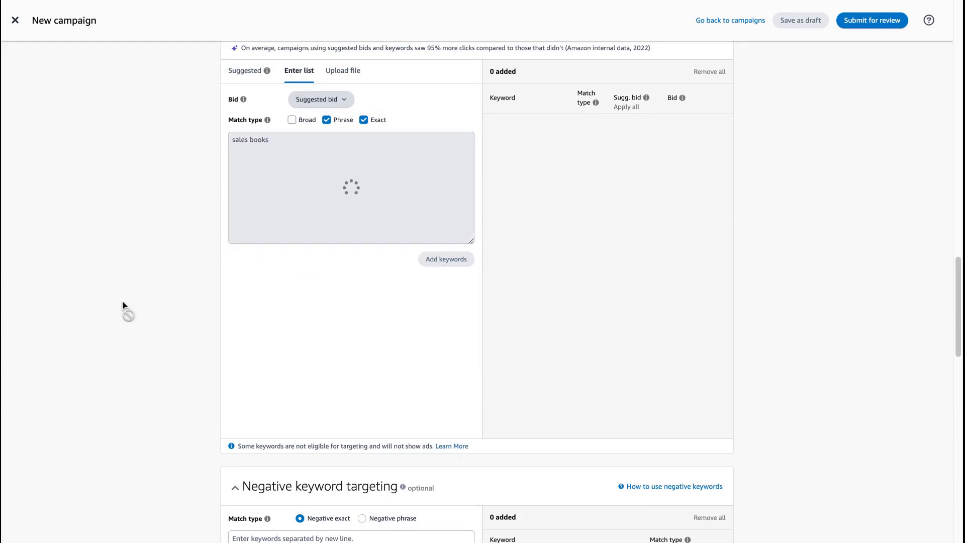
- Examine the optional negative keyword targeting section and its keyword entry field
{"action": "scroll", "coordinate": [102, 345], "scroll_direction": "down", "scroll_amount": 3}
{"action": "scroll", "coordinate": [103, 347], "scroll_direction": "down", "scroll_amount": 10}
{"action": "scroll", "coordinate": [225, 318], "scroll_direction": "up", "scroll_amount": 7}
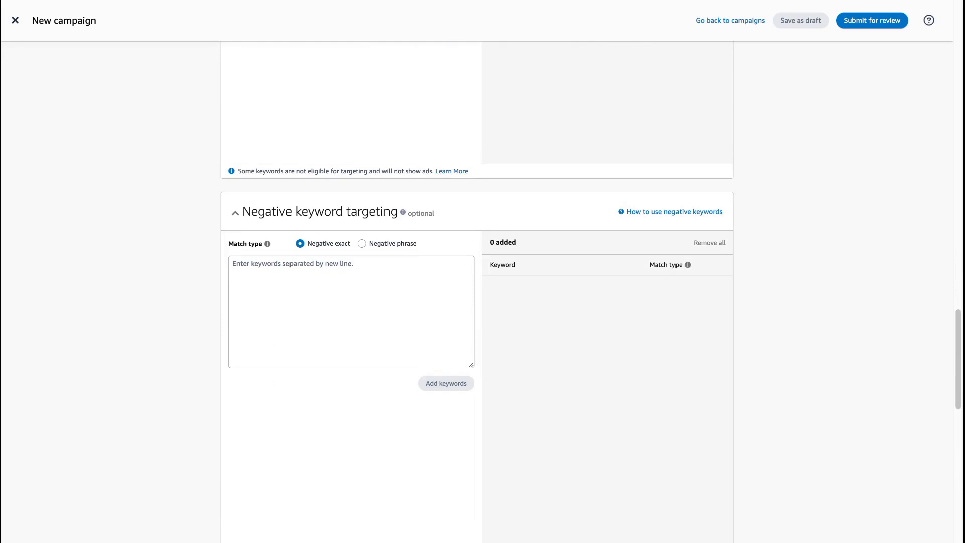
{"action": "left_click", "coordinate": [312, 312]}
- Open the ad creative's video settings and view the options for adding a video
{"action": "scroll", "coordinate": [181, 341], "scroll_direction": "down", "scroll_amount": 10}
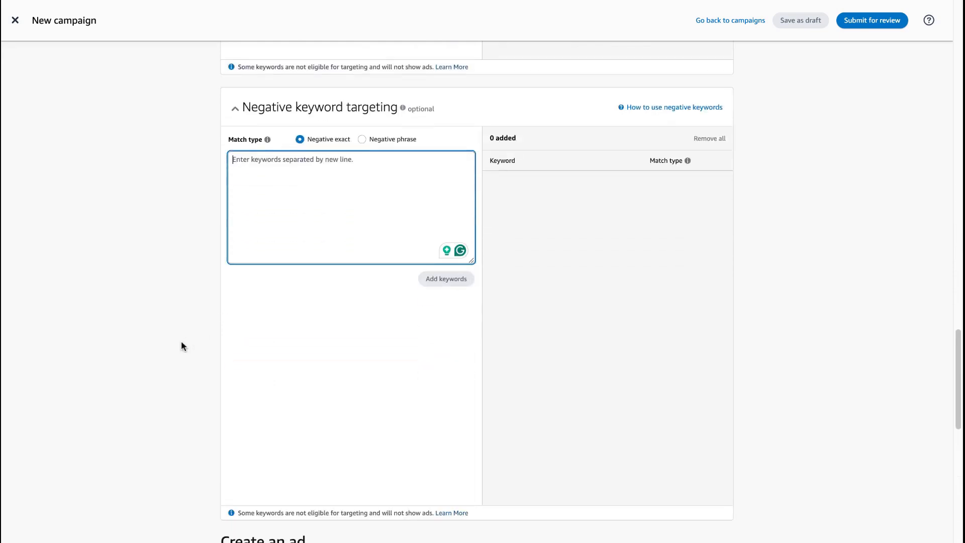
{"action": "scroll", "coordinate": [181, 342], "scroll_direction": "down", "scroll_amount": 2}
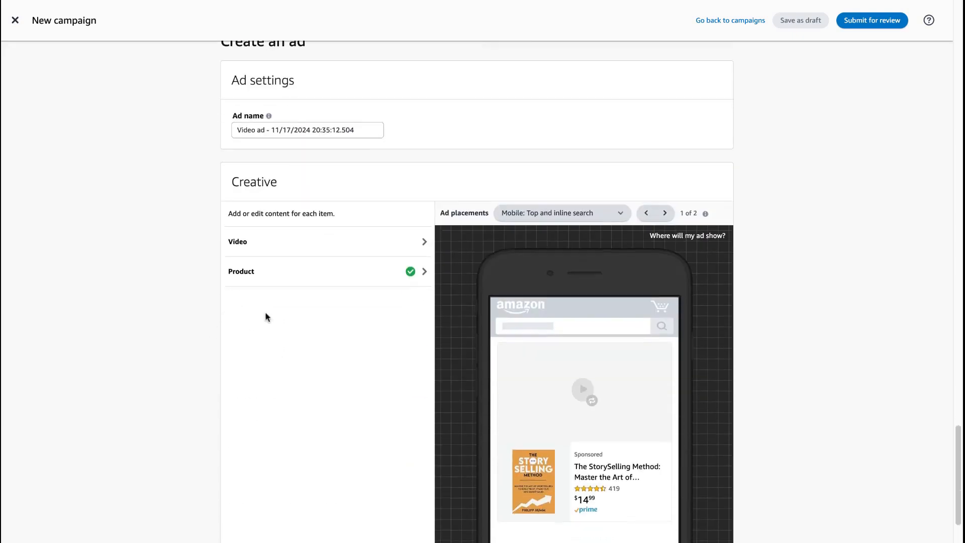
{"action": "left_click", "coordinate": [270, 236]}
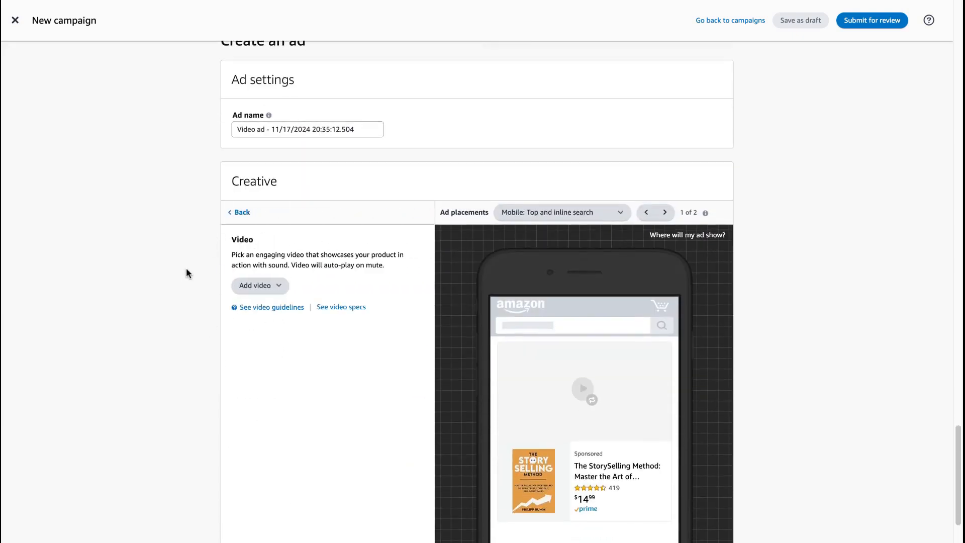
{"action": "left_click", "coordinate": [255, 287]}
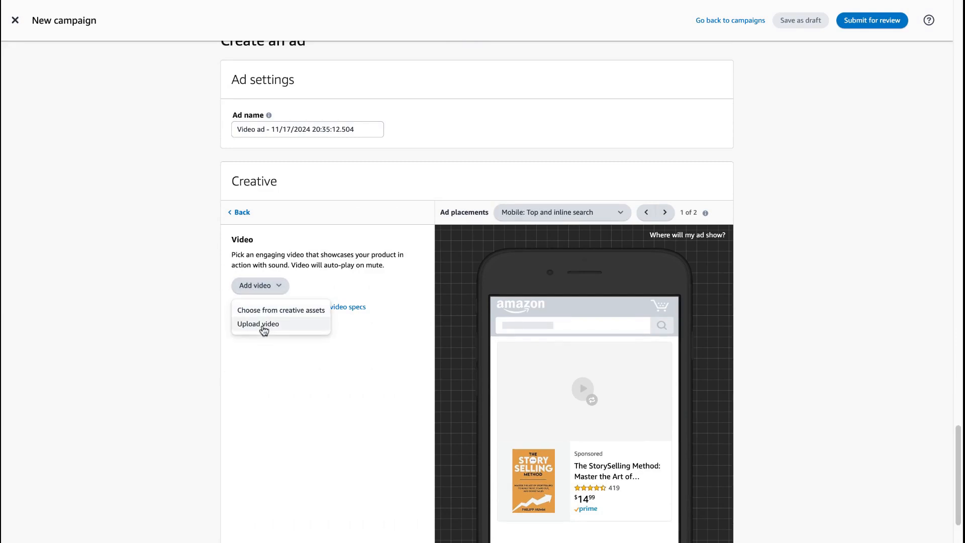
{"action": "left_click", "coordinate": [188, 326]}
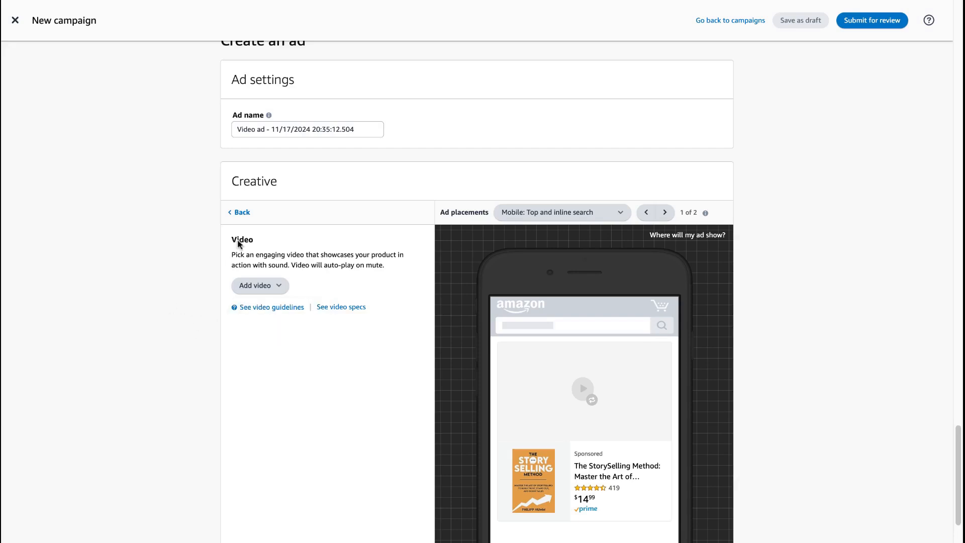
- Review the video specs for aspect ratio, dimensions, file size and frame rate, and close them
{"action": "scroll", "coordinate": [161, 324], "scroll_direction": "down", "scroll_amount": 2}
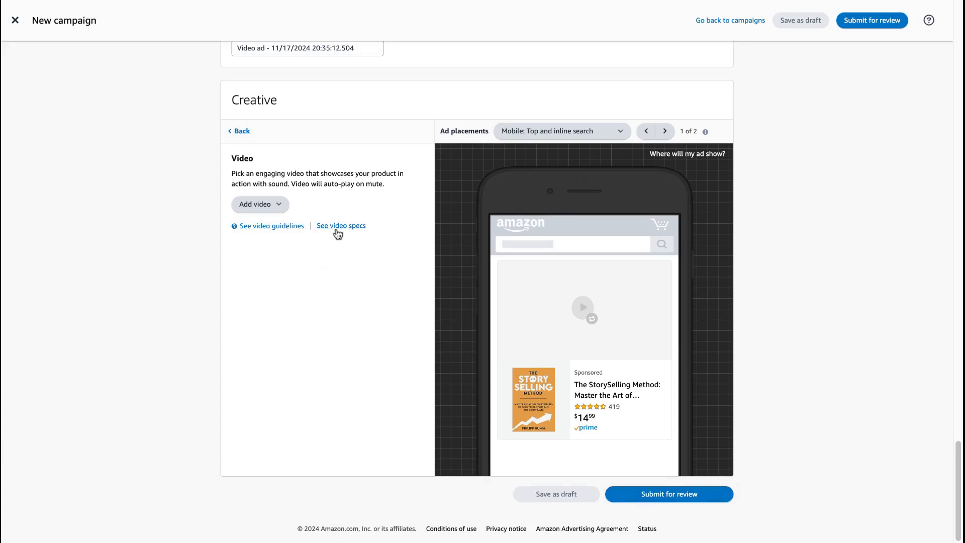
{"action": "left_click", "coordinate": [336, 229]}
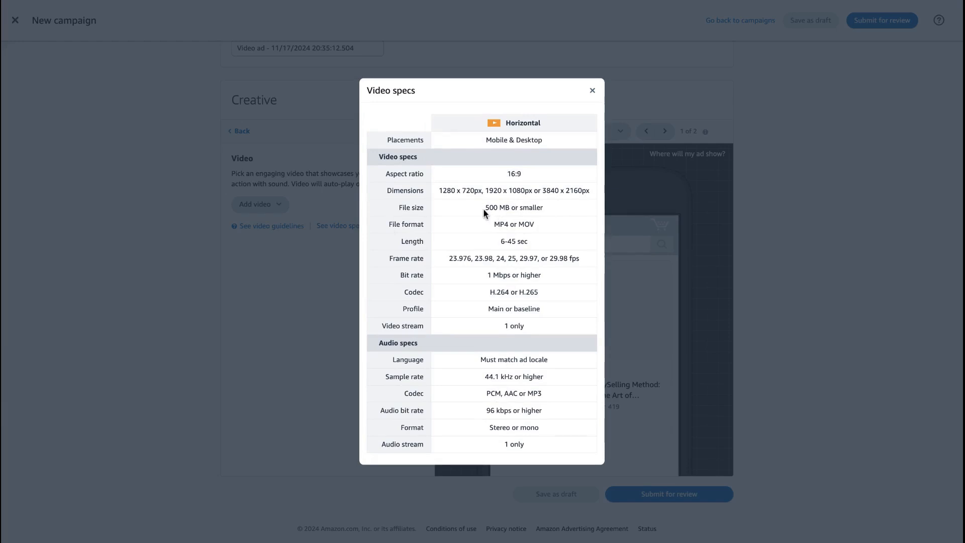
{"action": "left_click_drag", "start_coordinate": [486, 209], "coordinate": [509, 212]}
{"action": "left_click_drag", "start_coordinate": [506, 175], "coordinate": [512, 177]}
{"action": "left_click", "coordinate": [451, 191]}
{"action": "left_click_drag", "start_coordinate": [443, 191], "coordinate": [576, 192]}
{"action": "left_click_drag", "start_coordinate": [446, 262], "coordinate": [579, 263]}
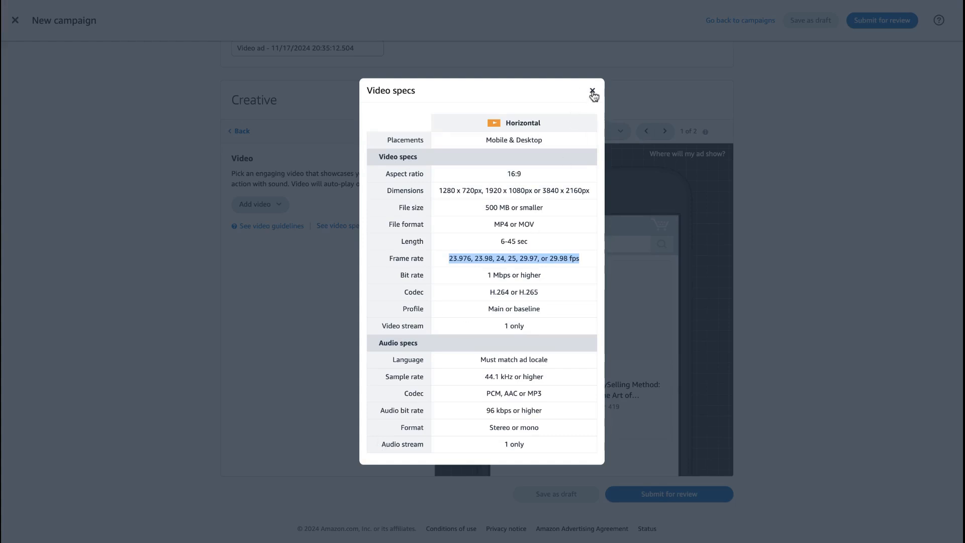
{"action": "left_click", "coordinate": [592, 92]}
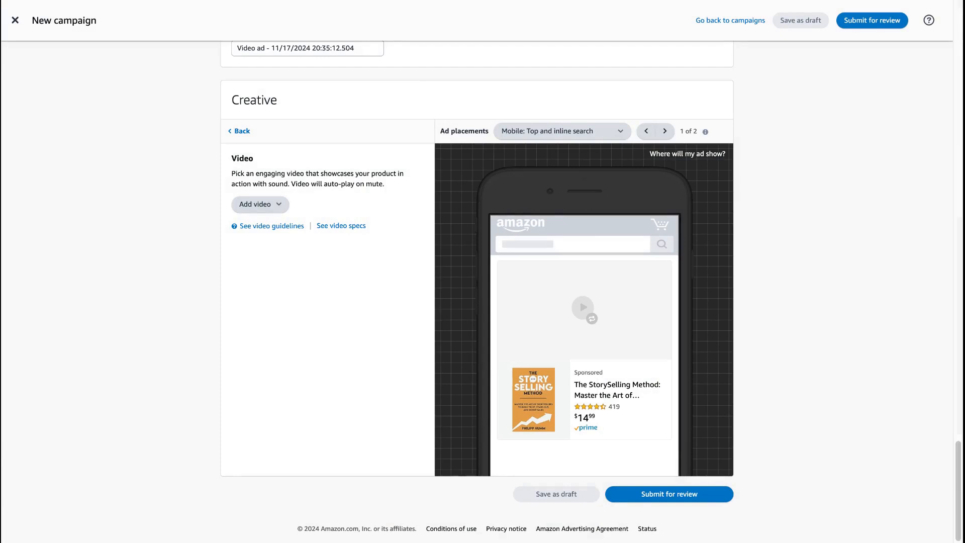
- Open the video guidelines and read the approval rules on abrupt endings, critical content, format and resolution, and customer reviews or Amazon references
{"action": "left_click", "coordinate": [272, 226]}
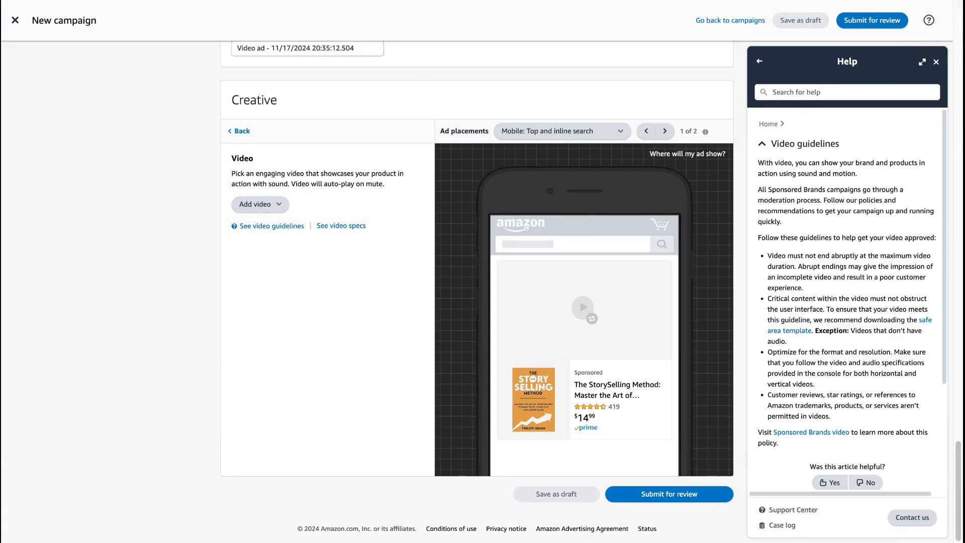
{"action": "scroll", "coordinate": [849, 302], "scroll_direction": "down", "scroll_amount": 1}
{"action": "left_click_drag", "start_coordinate": [768, 218], "coordinate": [833, 220]}
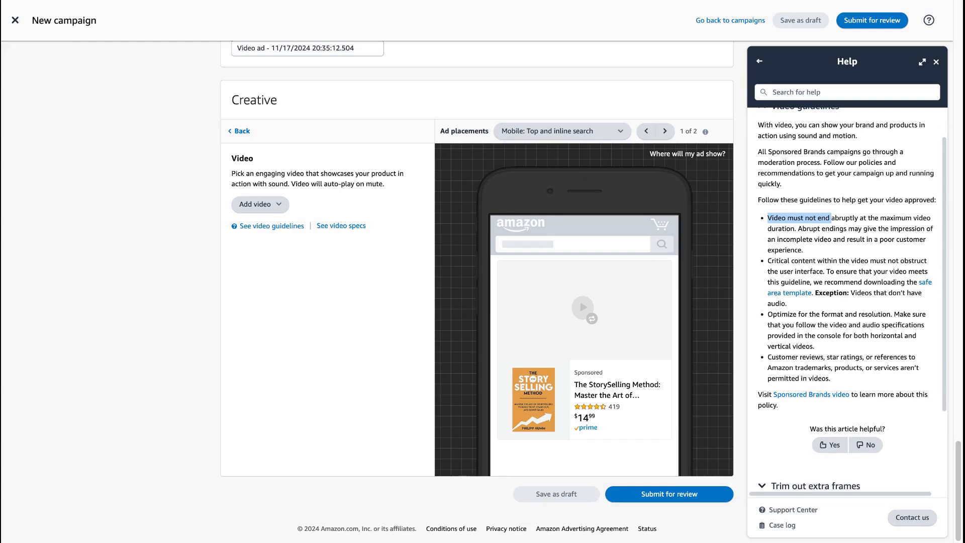
{"action": "left_click_drag", "start_coordinate": [771, 261], "coordinate": [810, 264]}
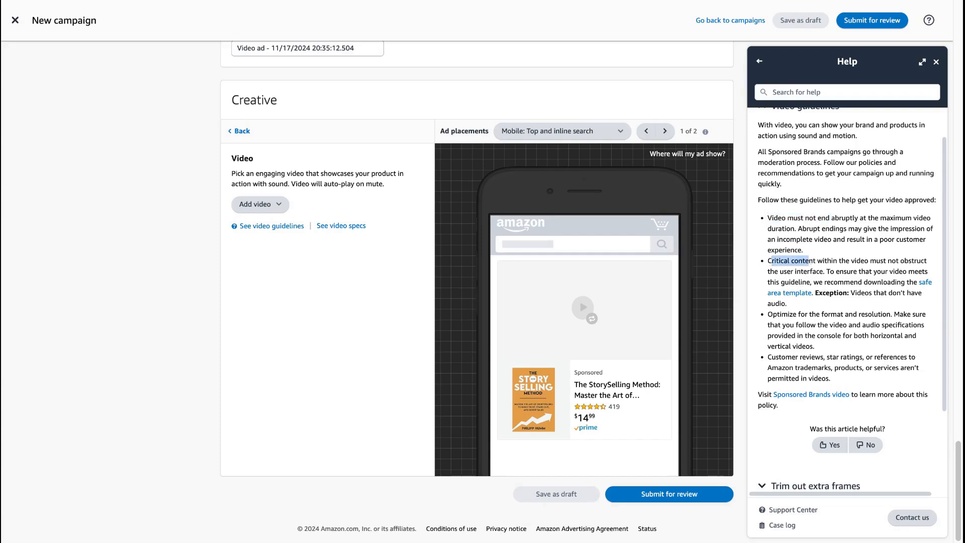
{"action": "scroll", "coordinate": [807, 345], "scroll_direction": "down", "scroll_amount": 2}
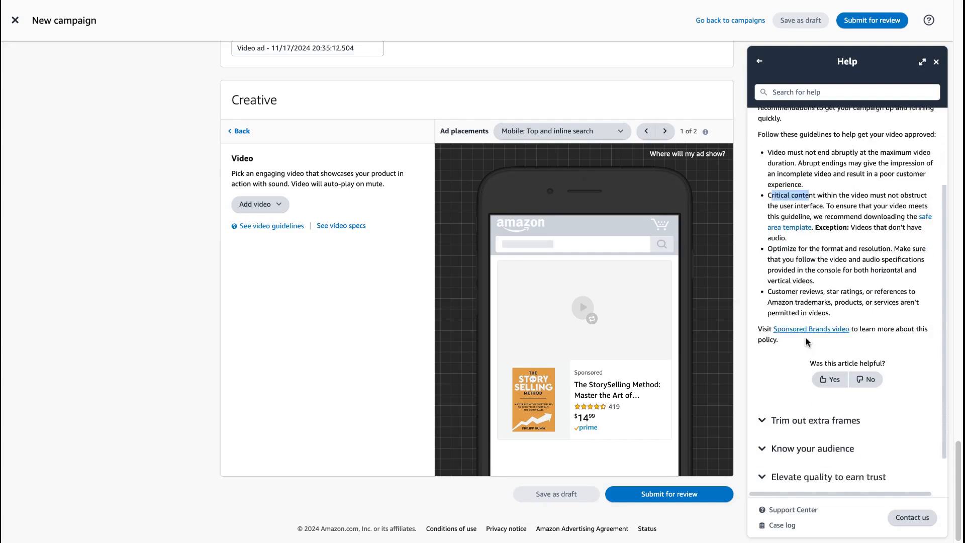
{"action": "left_click_drag", "start_coordinate": [768, 272], "coordinate": [832, 295]}
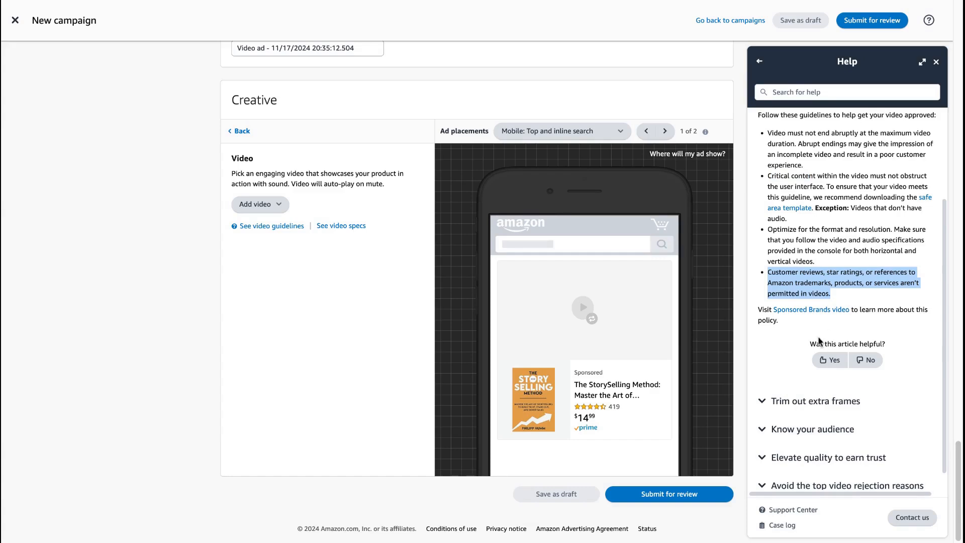
- Expand the help section on avoiding the top video rejection reasons, read through it, and return to the start of the guidelines
{"action": "scroll", "coordinate": [794, 384], "scroll_direction": "down", "scroll_amount": 1}
{"action": "left_click", "coordinate": [763, 467]}
{"action": "scroll", "coordinate": [815, 374], "scroll_direction": "down", "scroll_amount": 5}
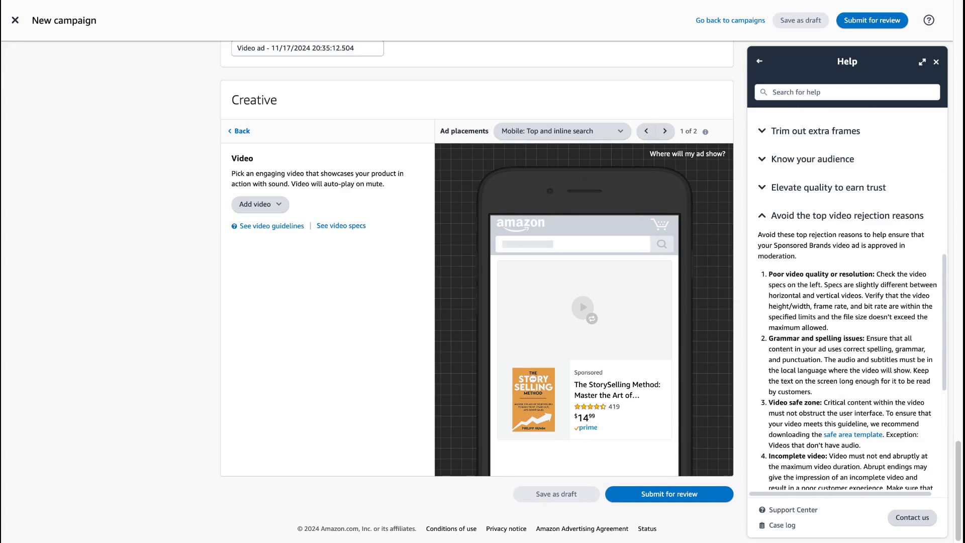
{"action": "scroll", "coordinate": [848, 302], "scroll_direction": "down", "scroll_amount": 3}
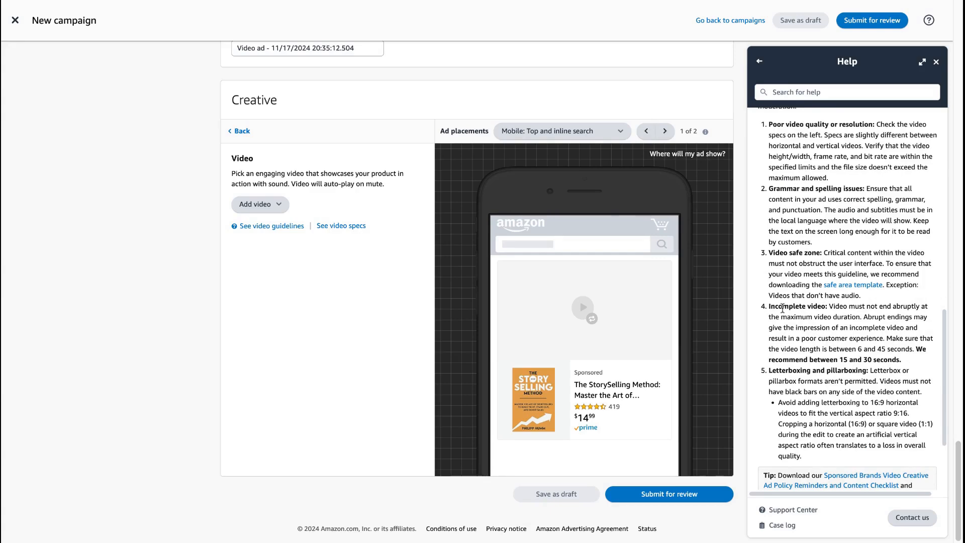
{"action": "scroll", "coordinate": [782, 308], "scroll_direction": "down", "scroll_amount": 1}
{"action": "scroll", "coordinate": [789, 365], "scroll_direction": "up", "scroll_amount": 10}
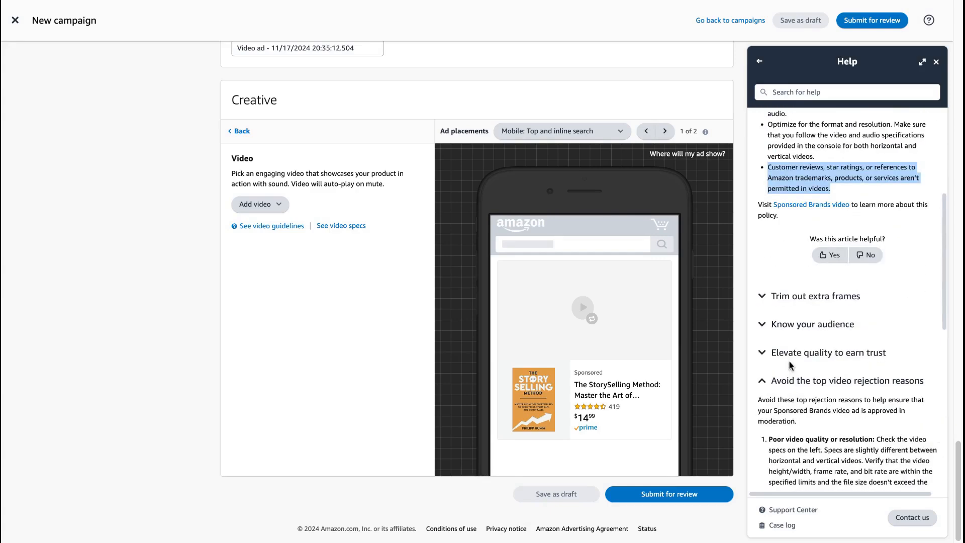
{"action": "scroll", "coordinate": [795, 368], "scroll_direction": "up", "scroll_amount": 2}
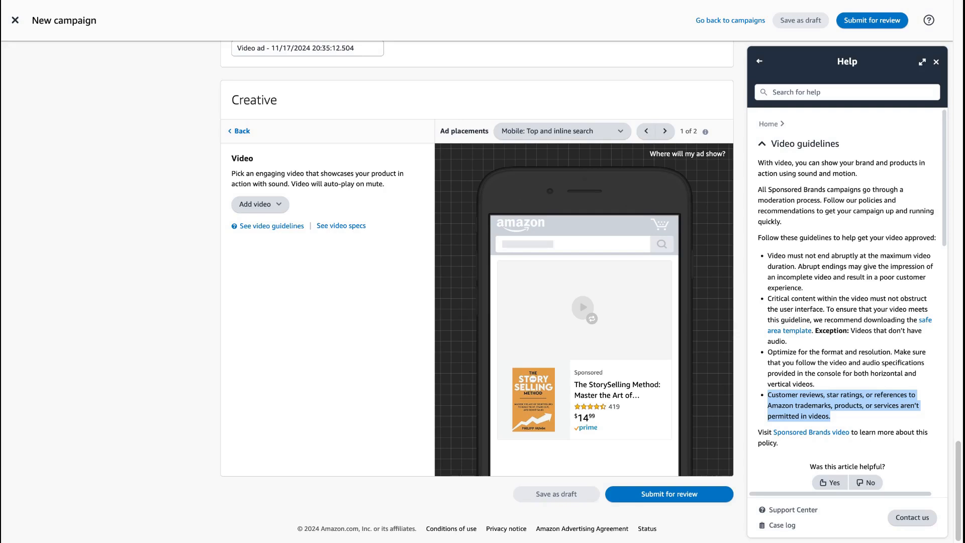
- Check the available sources for adding a video to the ad creative, and dismiss them without choosing one
{"action": "left_click", "coordinate": [256, 204]}
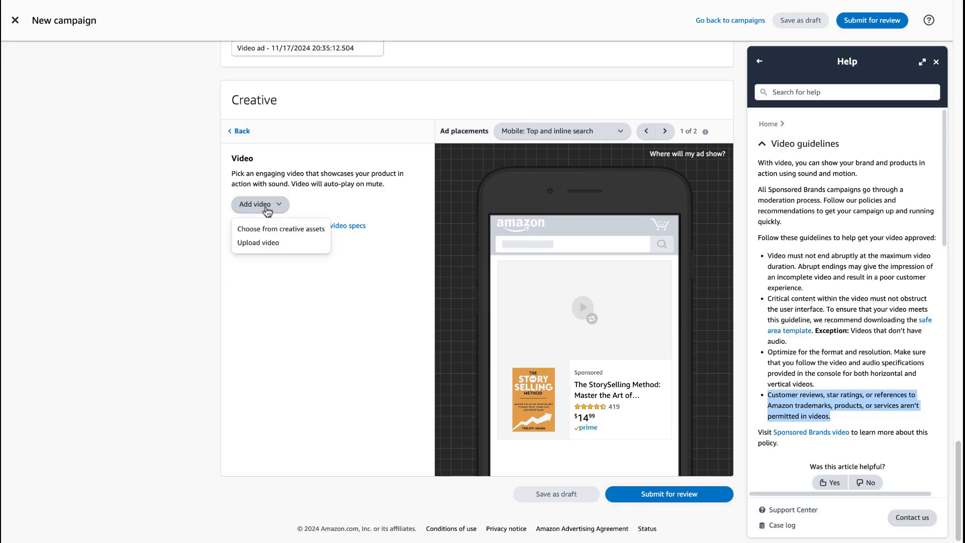
{"action": "left_click", "coordinate": [181, 314]}
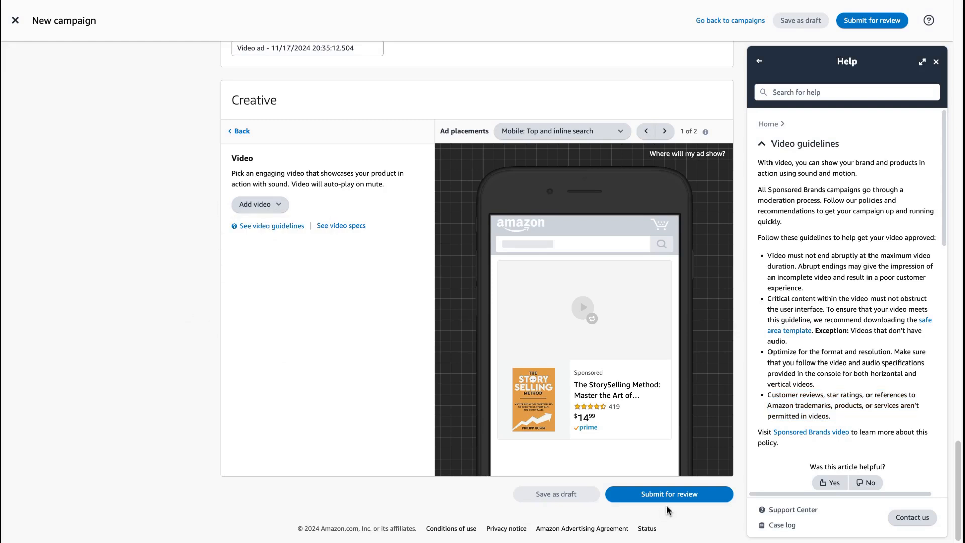